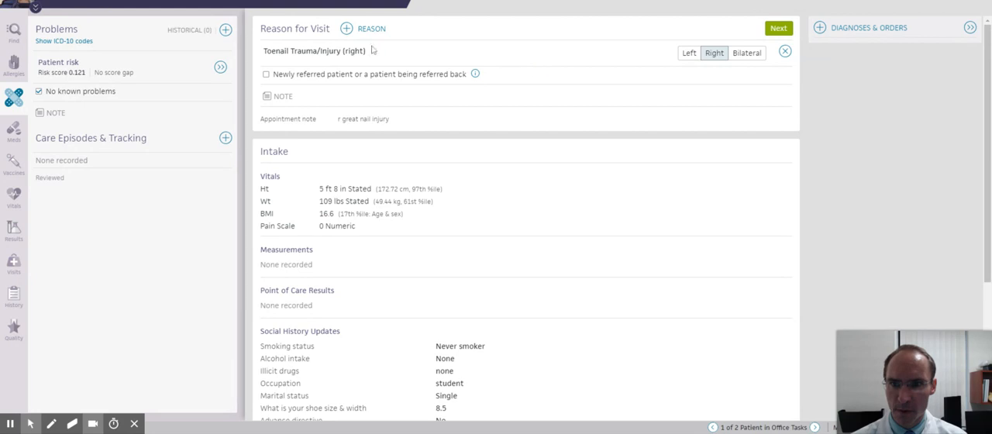
- Move on to the History of Present Illness and correct "thebase" to "the base" in the patient's narrative note
{"action": "left_click", "coordinate": [779, 31]}
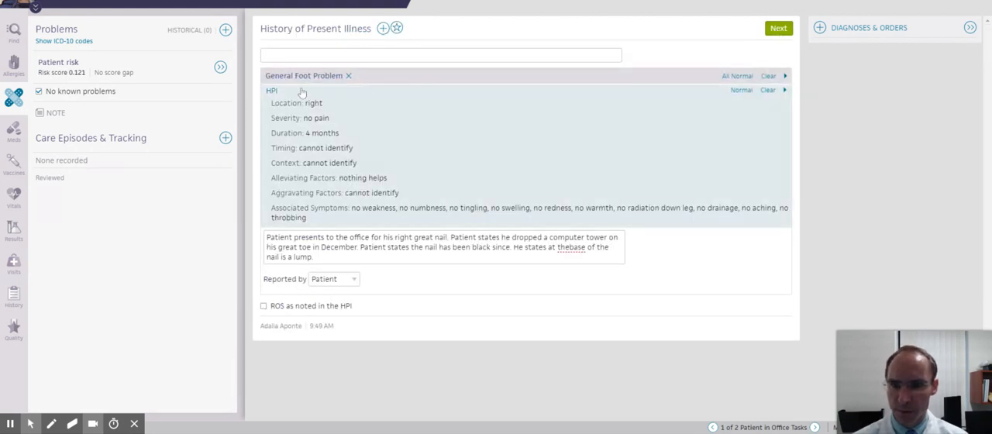
{"action": "left_click", "coordinate": [570, 248]}
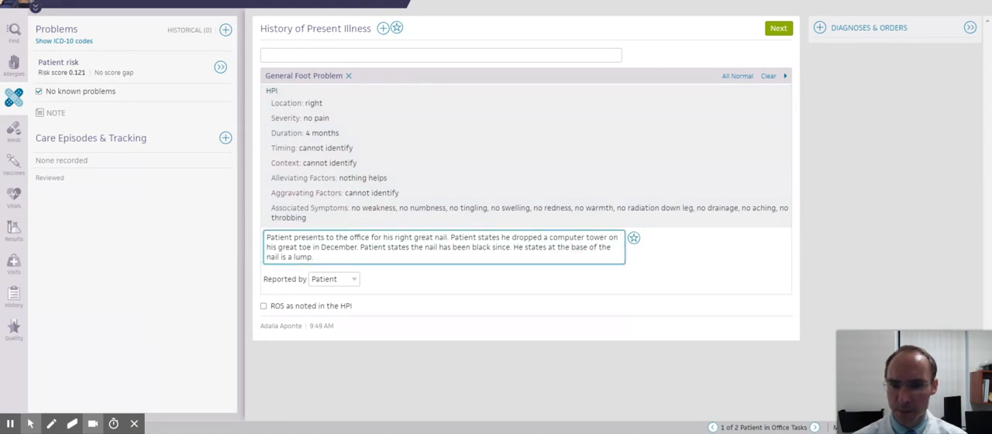
- Proceed past the Review of Systems to the Physical Exam and view the attached foot photo at full size
{"action": "left_click", "coordinate": [773, 31]}
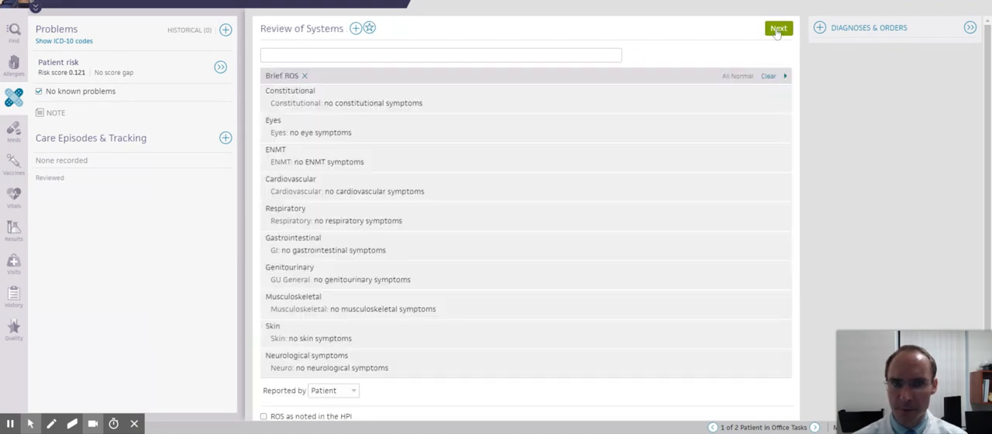
{"action": "left_click", "coordinate": [778, 30]}
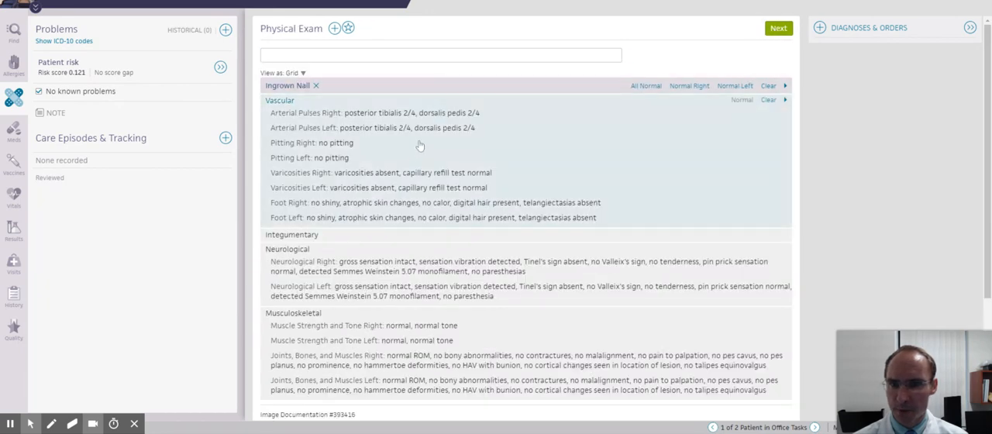
{"action": "scroll", "coordinate": [436, 145], "scroll_direction": "down", "scroll_amount": 3}
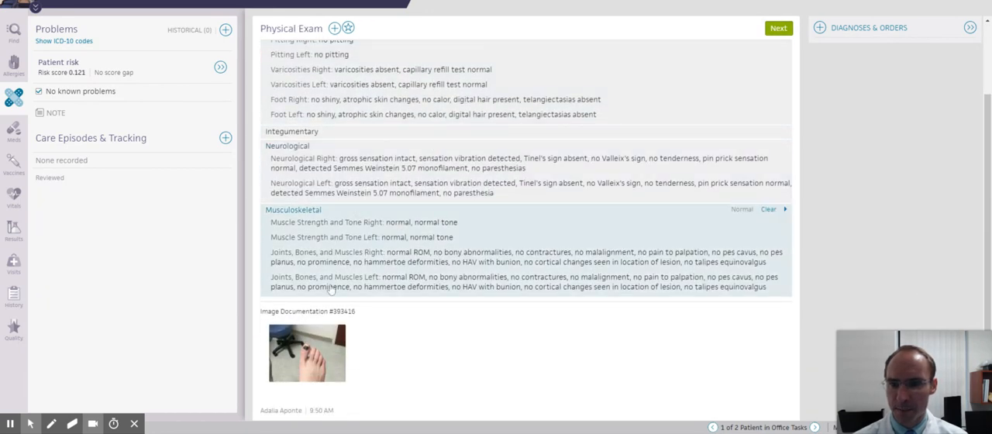
{"action": "left_click", "coordinate": [320, 342]}
{"action": "scroll", "coordinate": [476, 288], "scroll_direction": "down", "scroll_amount": 1}
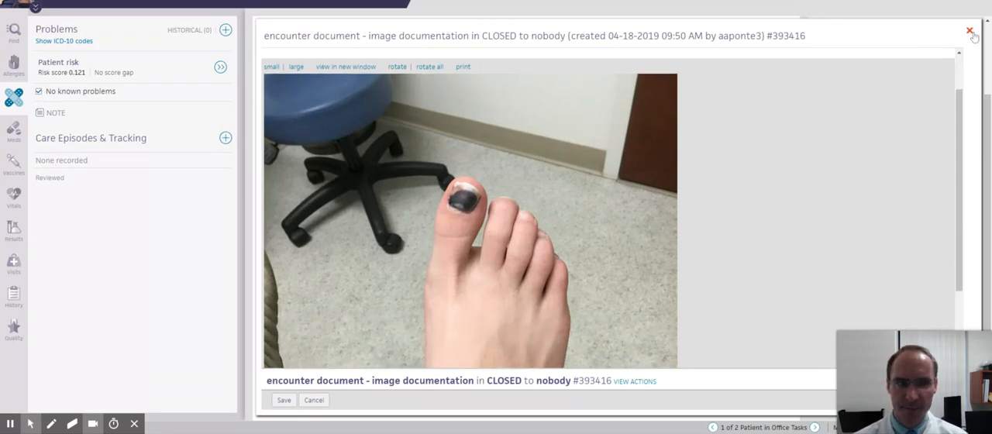
{"action": "left_click", "coordinate": [970, 31]}
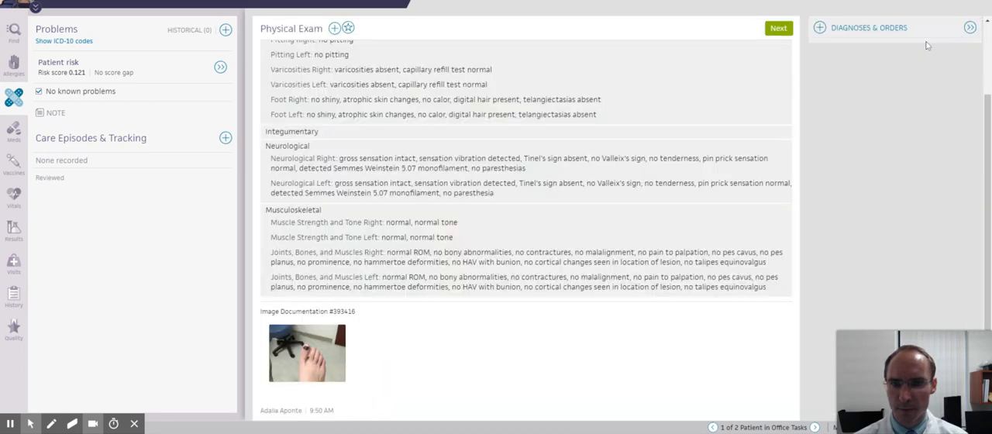
- Expand the Integumentary exam and mark no erythema, no probing, no granuloma and no drainage for the right foot
{"action": "scroll", "coordinate": [625, 228], "scroll_direction": "up", "scroll_amount": 3}
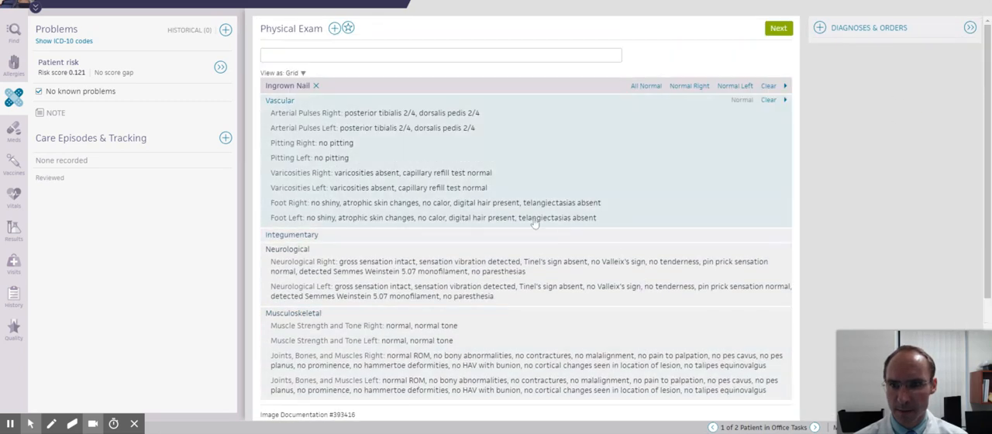
{"action": "left_click", "coordinate": [387, 237]}
{"action": "scroll", "coordinate": [407, 234], "scroll_direction": "down", "scroll_amount": 5}
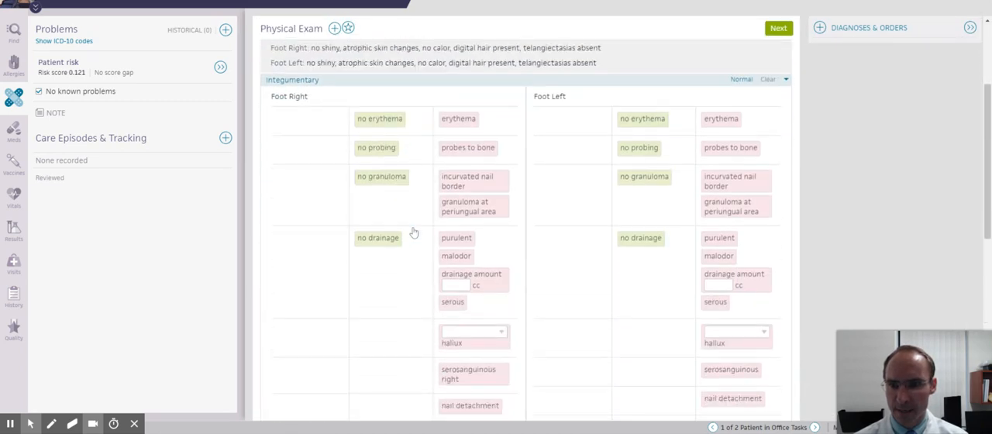
{"action": "scroll", "coordinate": [403, 235], "scroll_direction": "up", "scroll_amount": 5}
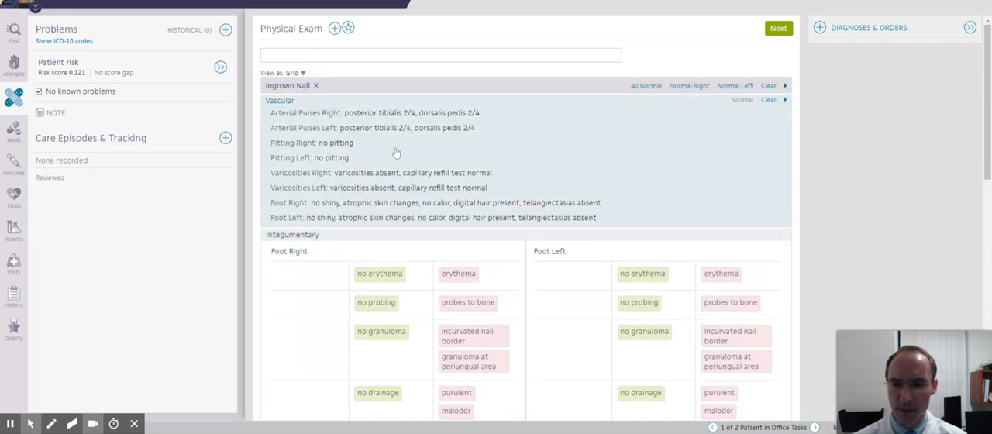
{"action": "scroll", "coordinate": [397, 152], "scroll_direction": "down", "scroll_amount": 2}
{"action": "scroll", "coordinate": [385, 168], "scroll_direction": "up", "scroll_amount": 2}
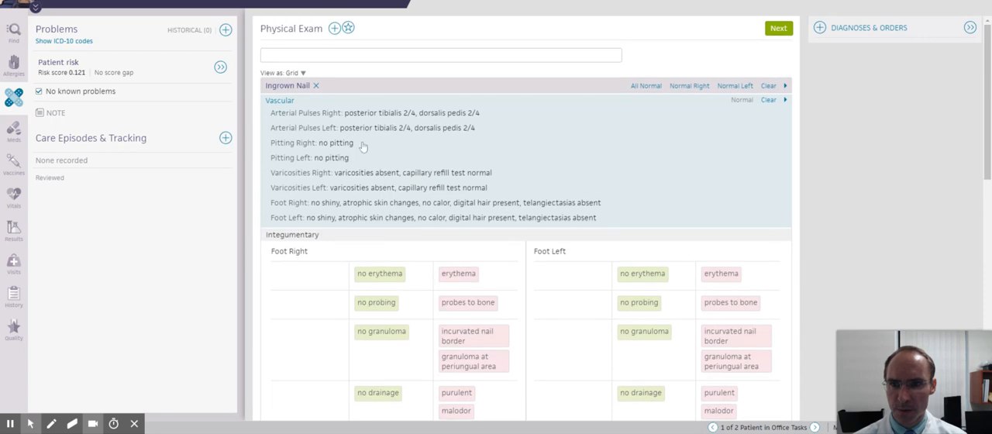
{"action": "scroll", "coordinate": [368, 152], "scroll_direction": "down", "scroll_amount": 4}
{"action": "left_click", "coordinate": [380, 118]}
{"action": "left_click", "coordinate": [375, 148]}
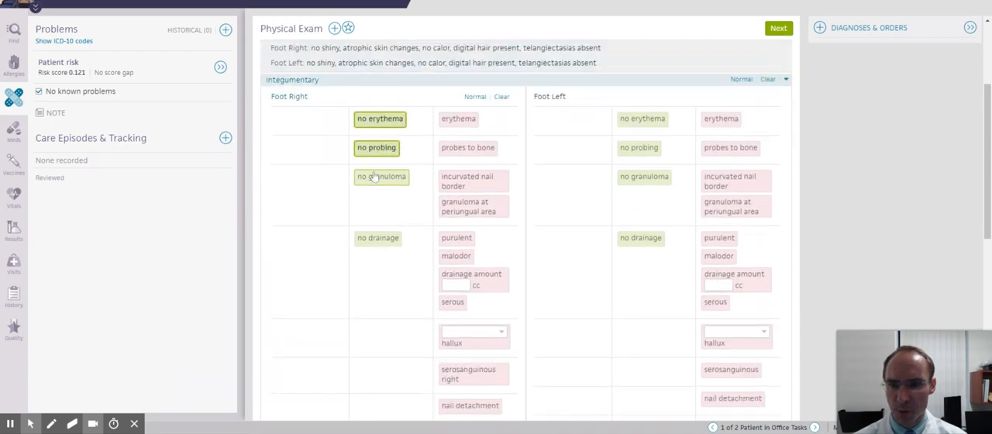
{"action": "left_click", "coordinate": [375, 178]}
{"action": "left_click", "coordinate": [377, 239]}
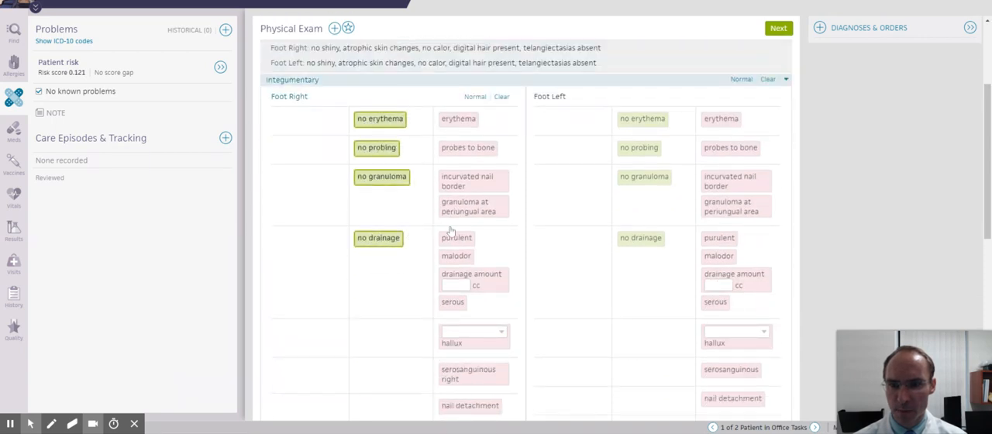
- Record right-foot nail detachment with the note "to base of nail but distally was attached, dried blood was under the nail"
{"action": "scroll", "coordinate": [454, 230], "scroll_direction": "down", "scroll_amount": 3}
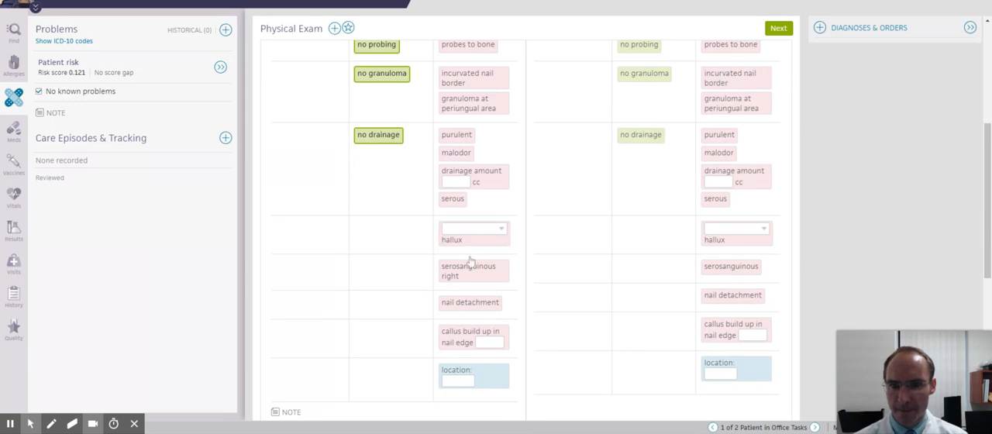
{"action": "scroll", "coordinate": [472, 238], "scroll_direction": "up", "scroll_amount": 4}
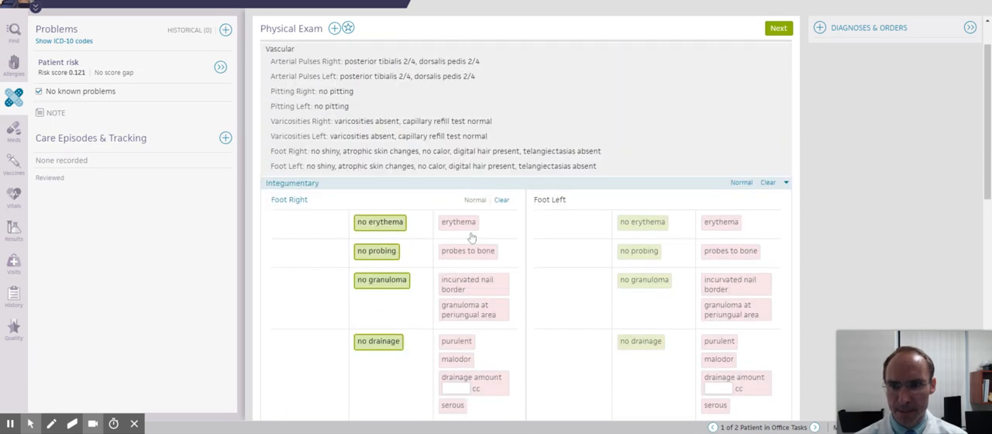
{"action": "scroll", "coordinate": [472, 237], "scroll_direction": "down", "scroll_amount": 5}
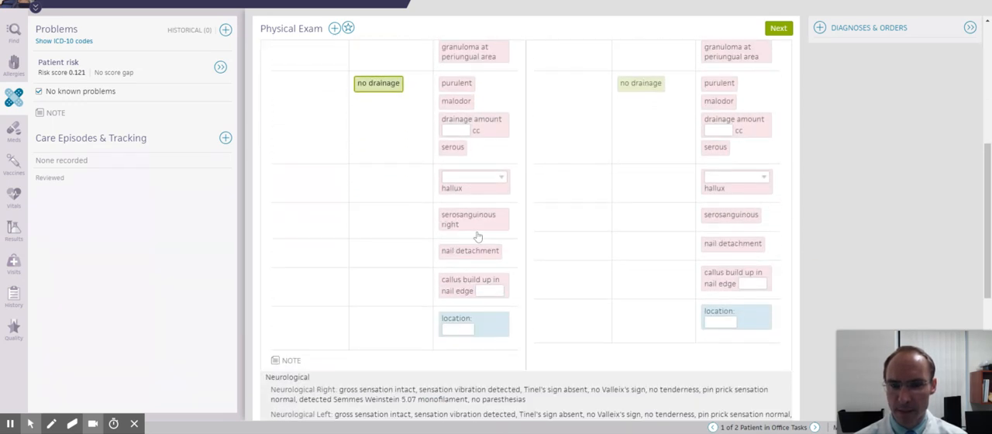
{"action": "left_click", "coordinate": [466, 258]}
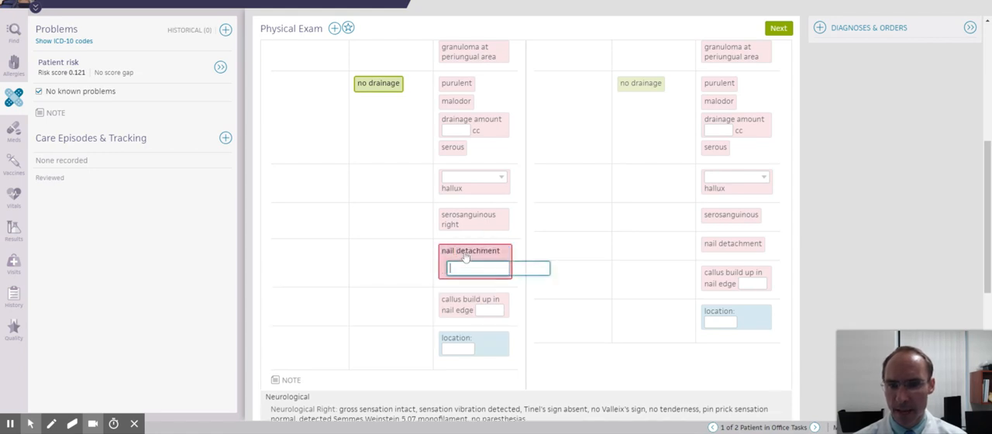
{"action": "type", "text": "to base of nail but dist"}
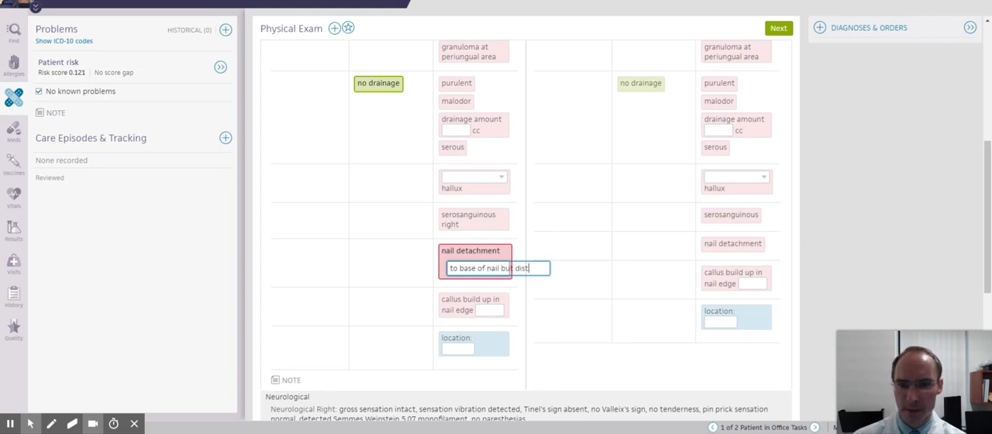
{"action": "type", "text": " was attached, dried blood"}
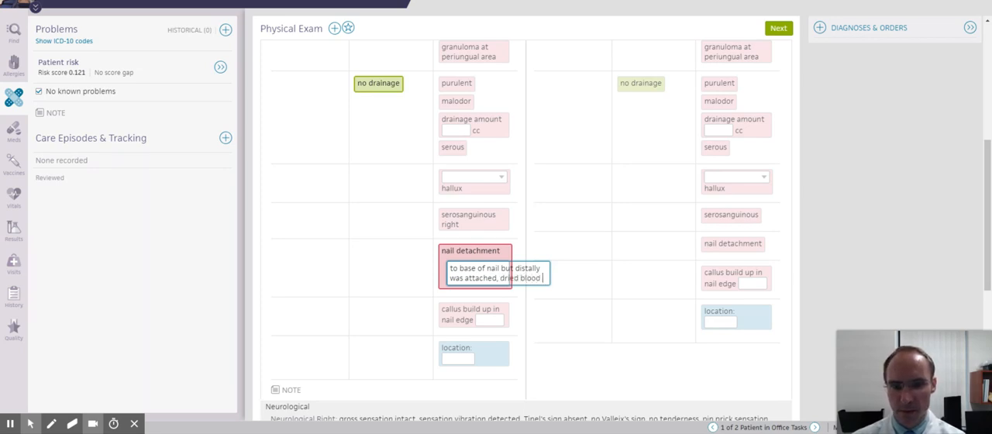
{"action": "type", "text": "was under the na"}
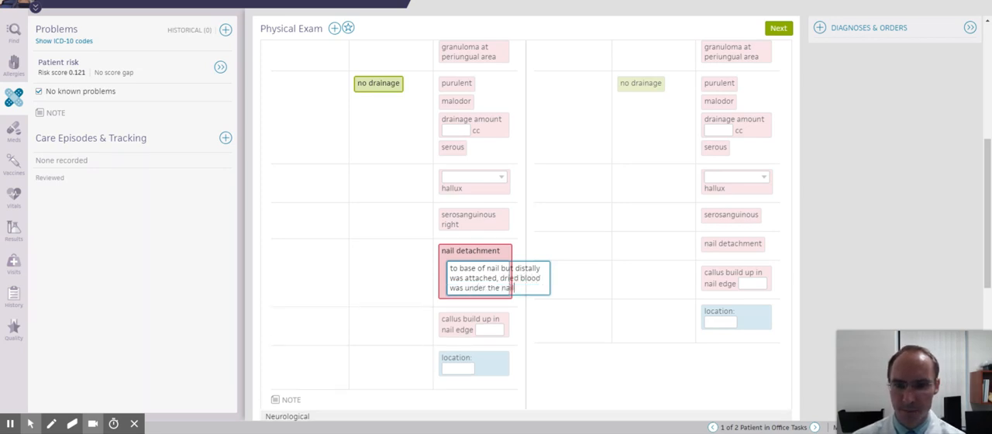
{"action": "type", "text": "il"}
- Advance to Assessment & Plan and add the diagnosis "subungual hematoma"
{"action": "scroll", "coordinate": [512, 190], "scroll_direction": "down", "scroll_amount": 5}
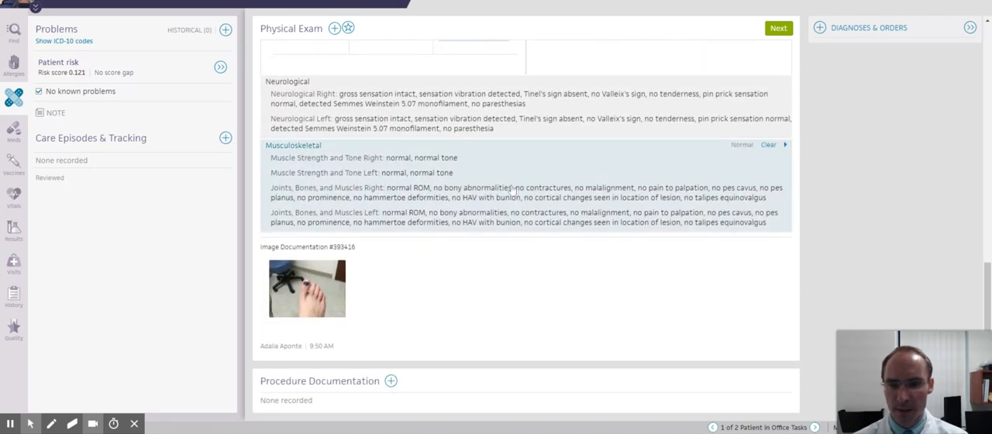
{"action": "left_click", "coordinate": [781, 31]}
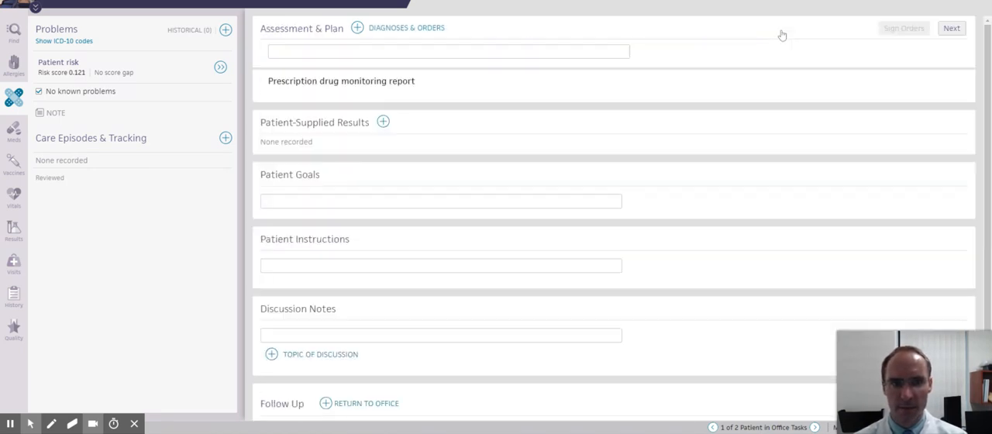
{"action": "left_click", "coordinate": [357, 28]}
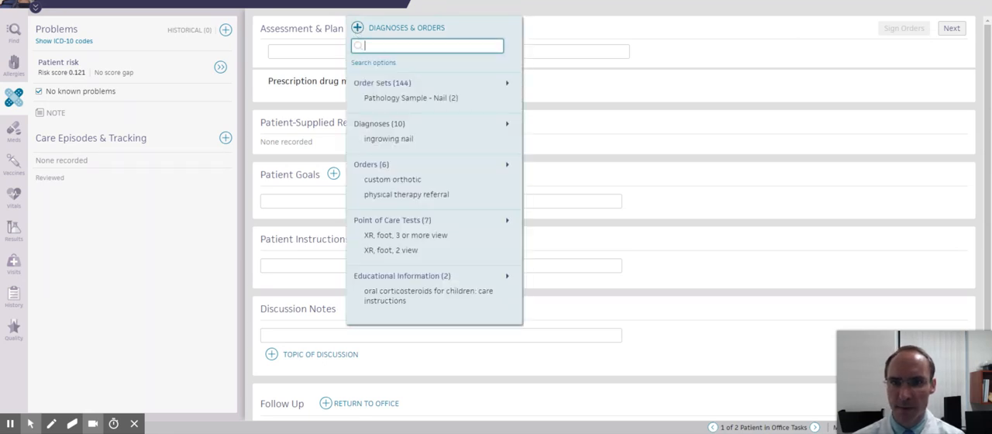
{"action": "type", "text": "subun"}
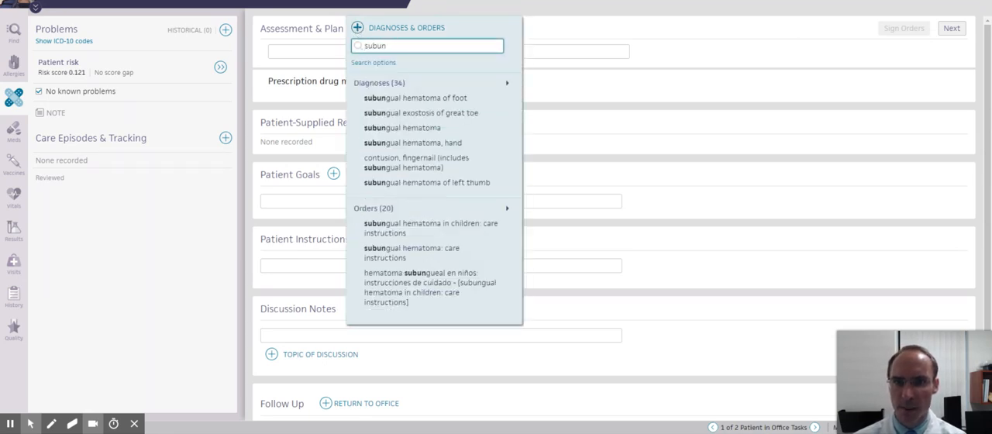
{"action": "left_click", "coordinate": [417, 131]}
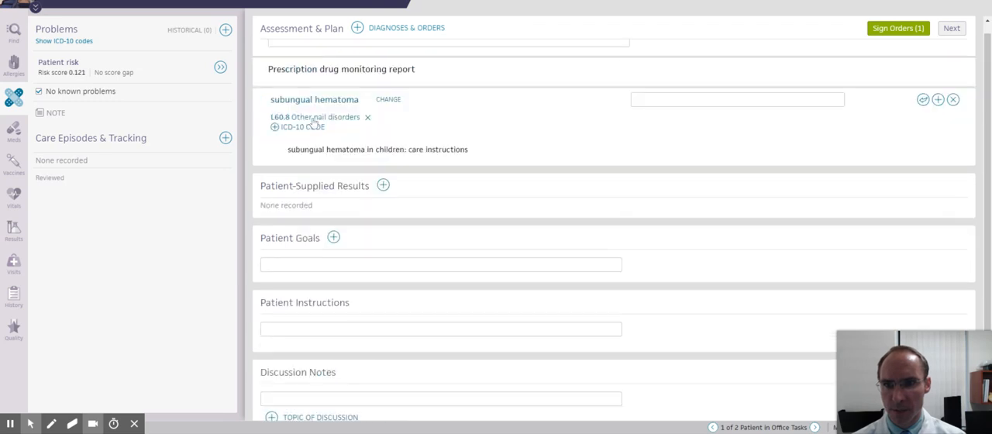
- Add the diagnosis "contusion of toe(s) with damage to nail" to the assessment
{"action": "left_click", "coordinate": [358, 30]}
{"action": "type", "text": "toe contu"}
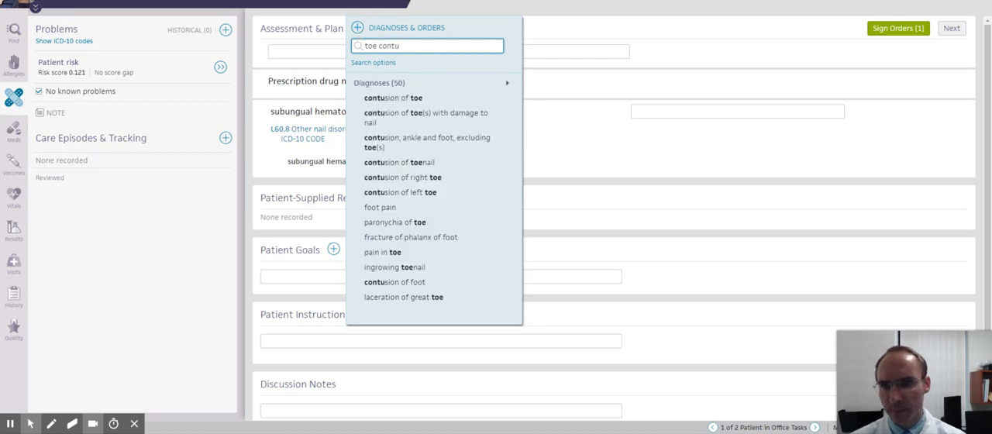
{"action": "left_click", "coordinate": [400, 116]}
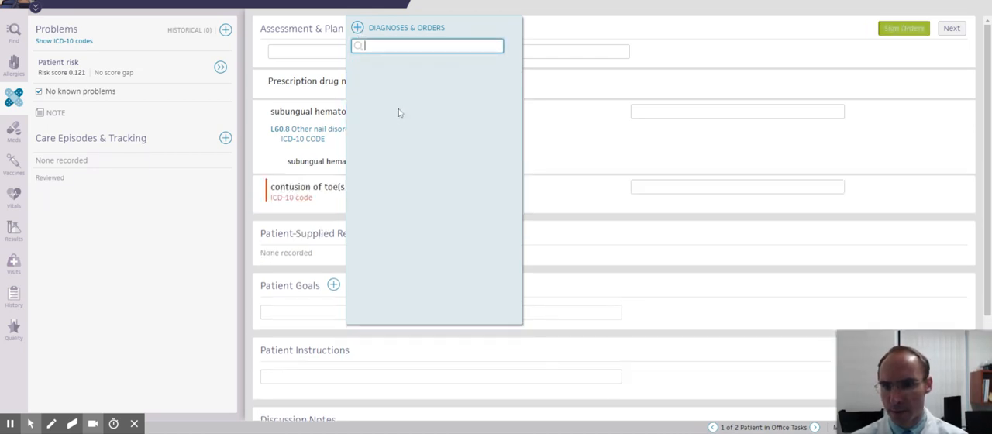
{"action": "left_click", "coordinate": [294, 204]}
- Filter the toe contusion's ICD-10 codes by Great toe, Initial and Right, and assign S90.211A
{"action": "scroll", "coordinate": [304, 165], "scroll_direction": "down", "scroll_amount": 2}
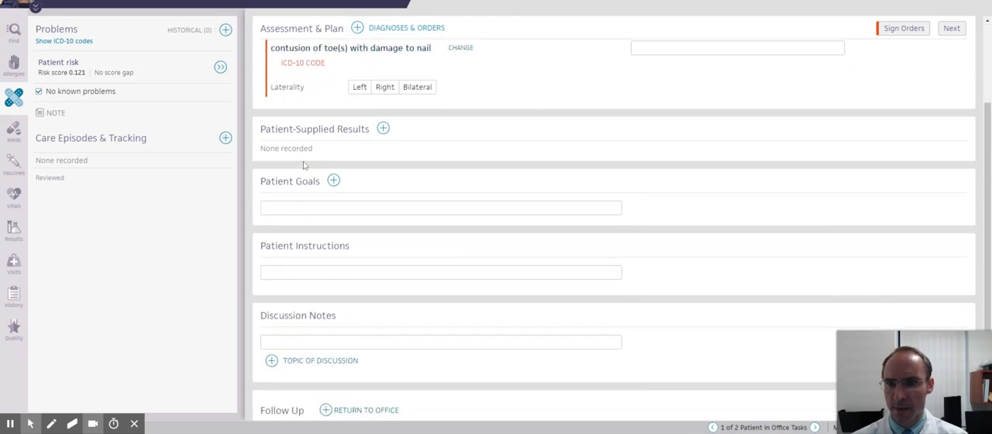
{"action": "left_click", "coordinate": [310, 64]}
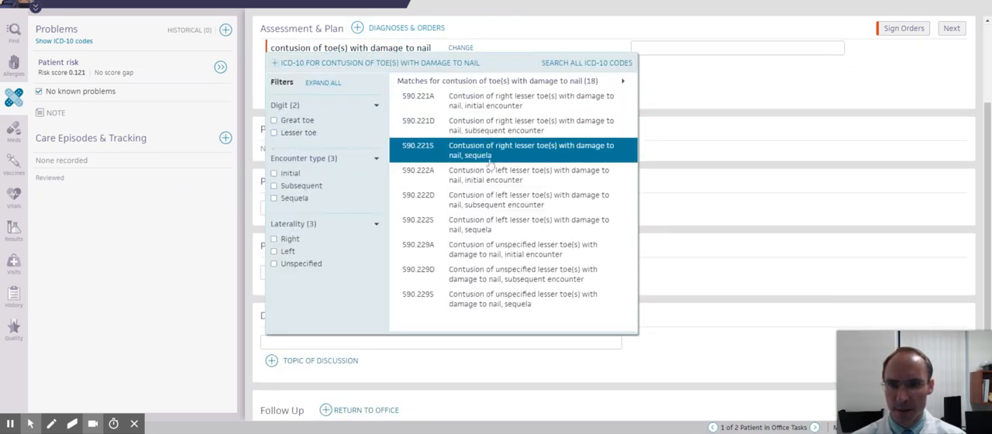
{"action": "left_click", "coordinate": [297, 122]}
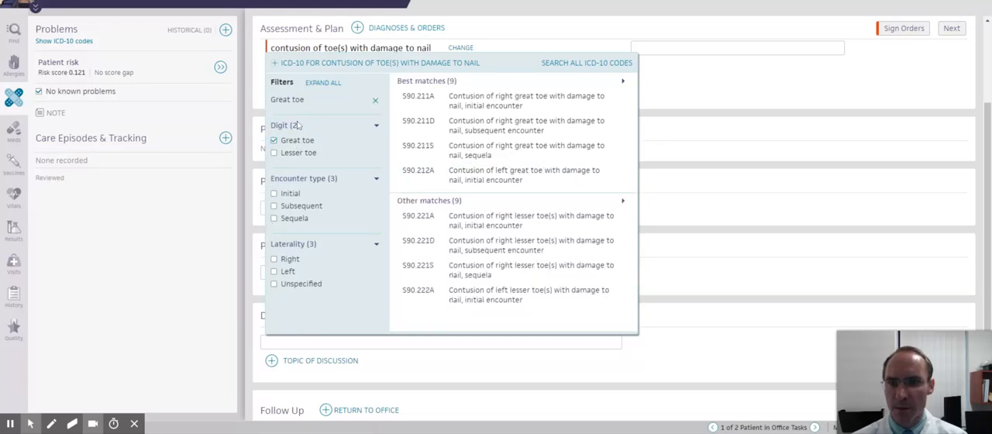
{"action": "left_click", "coordinate": [285, 193]}
{"action": "left_click", "coordinate": [284, 274]}
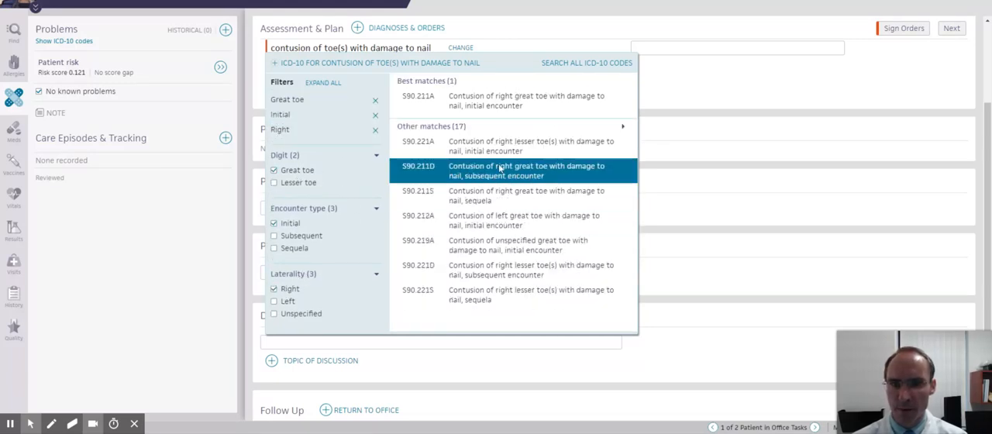
{"action": "left_click", "coordinate": [545, 102]}
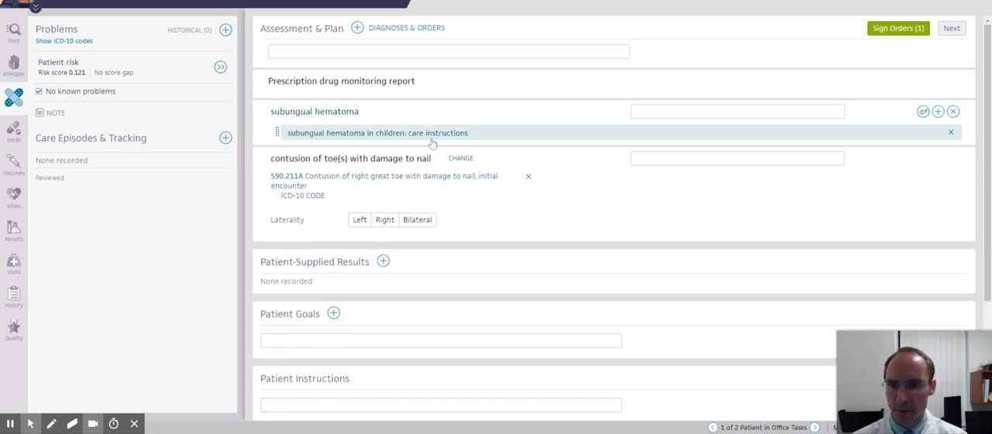
- Fill the Discussion Notes with the saved foot contusion text using the ".cont" text macro
{"action": "scroll", "coordinate": [429, 141], "scroll_direction": "down", "scroll_amount": 3}
{"action": "left_click", "coordinate": [443, 311]}
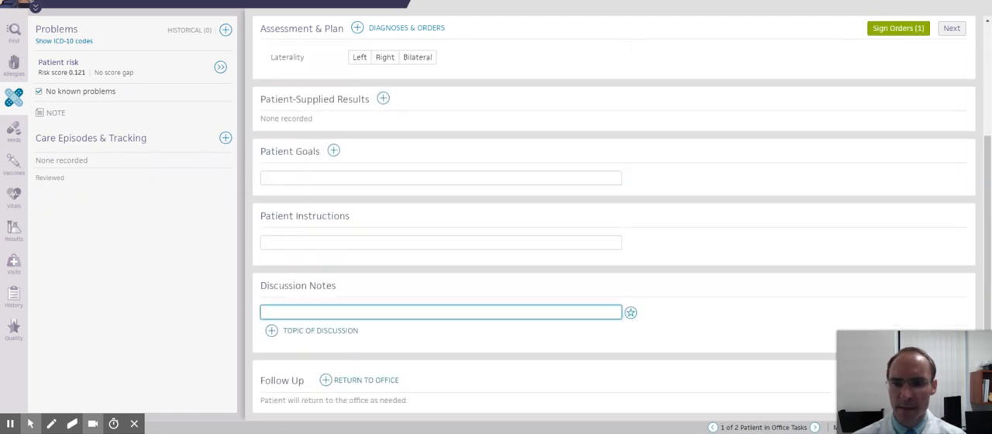
{"action": "type", "text": "cont"}
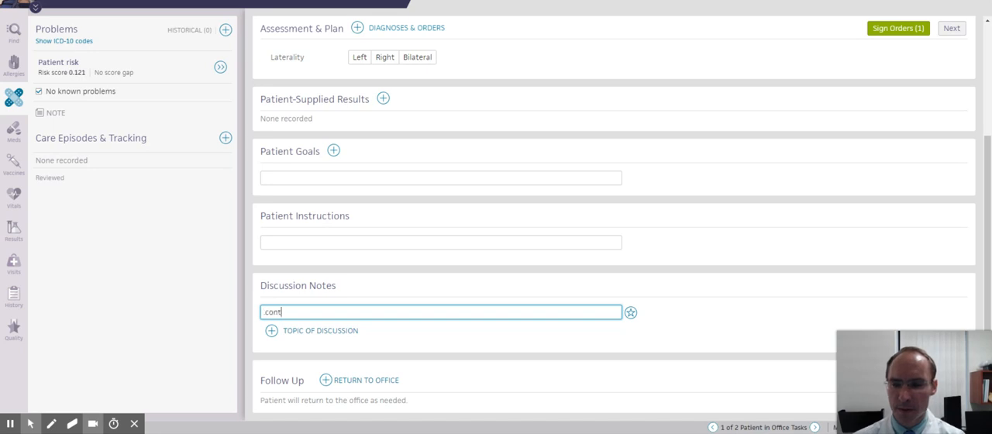
{"action": "left_click", "coordinate": [313, 284]}
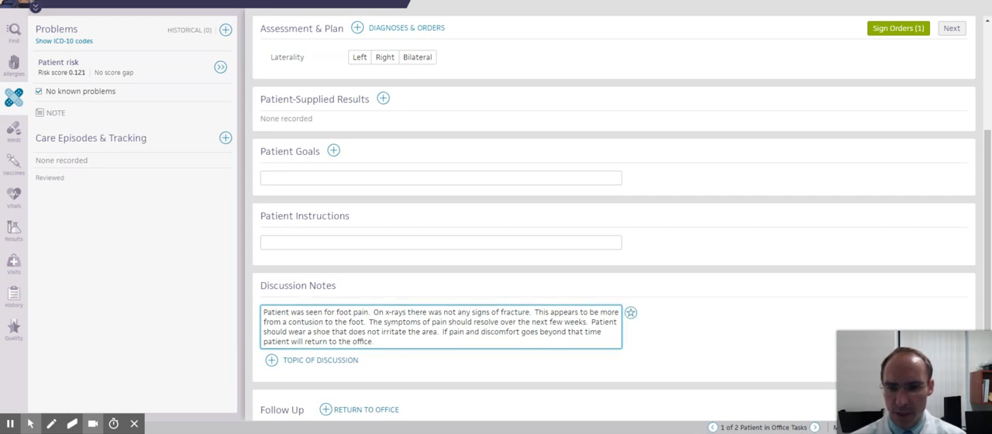
- Change "foot pain" to "toe injury" in the Discussion Notes and delete the sentences about x-rays and foot contusion
{"action": "scroll", "coordinate": [542, 299], "scroll_direction": "down", "scroll_amount": 1}
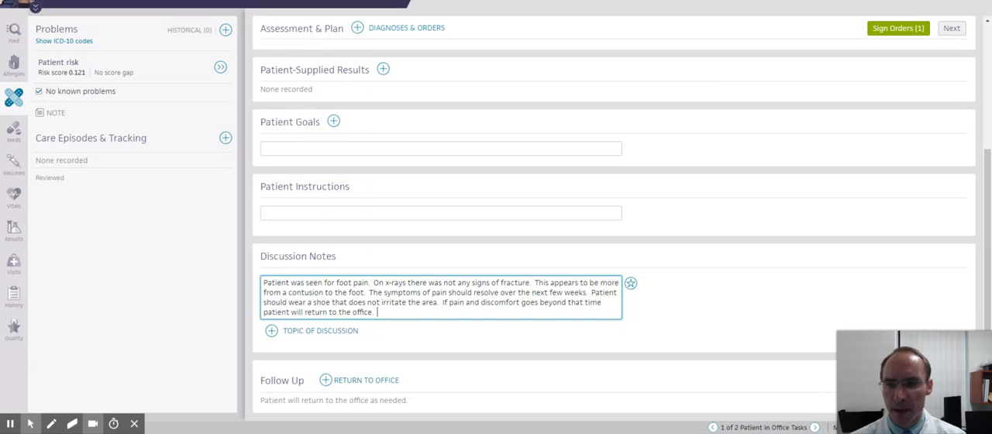
{"action": "double_click", "coordinate": [344, 282]}
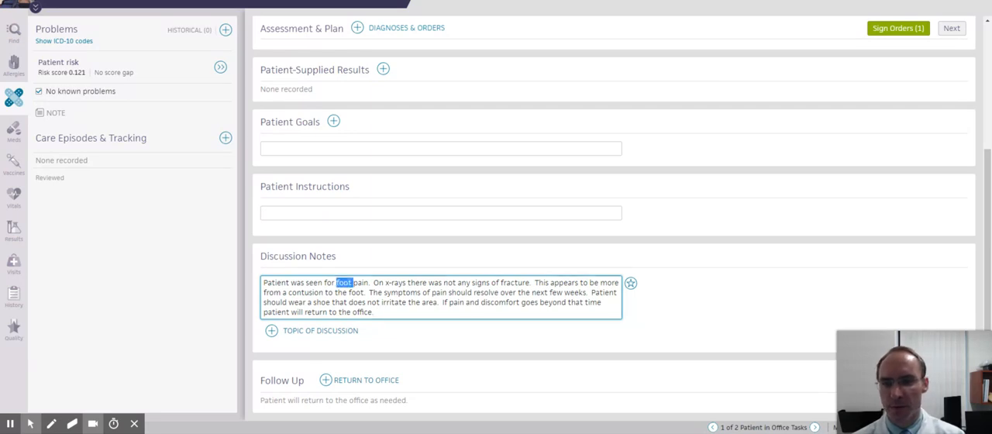
{"action": "left_click_drag", "start_coordinate": [335, 282], "coordinate": [369, 283]}
{"action": "type", "text": "toe inu"}
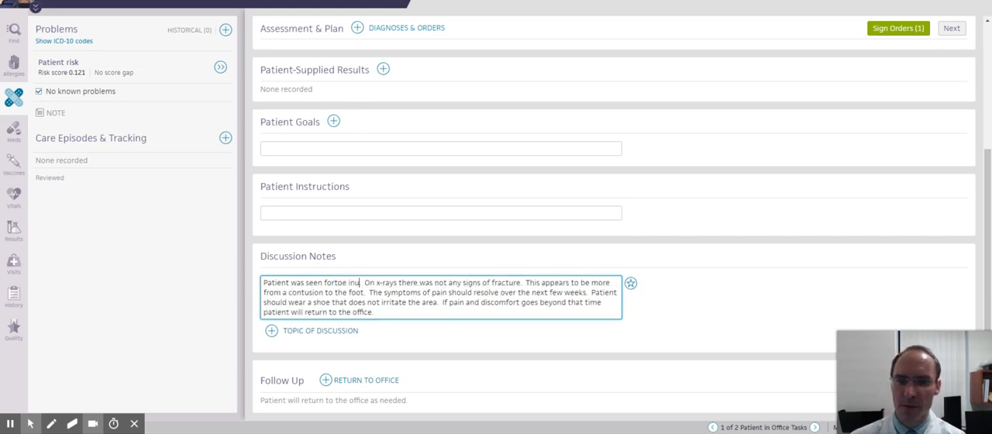
{"action": "key", "text": "BackSpace"}
{"action": "type", "text": "jury"}
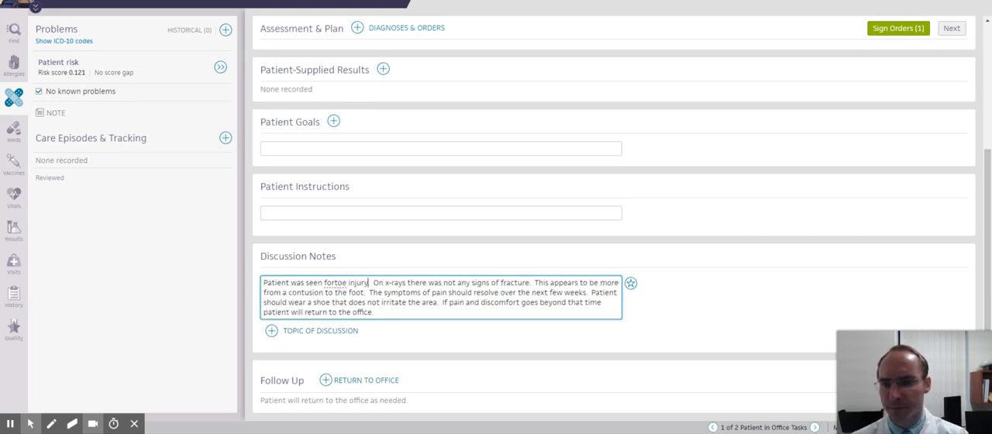
{"action": "left_click", "coordinate": [335, 282]}
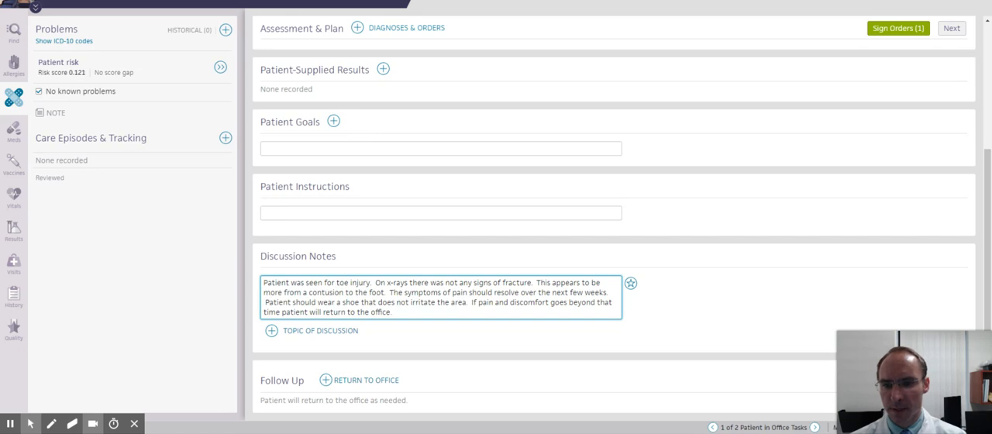
{"action": "mouse_move", "coordinate": [378, 283]}
{"action": "left_mouse_down"}
{"action": "mouse_move", "coordinate": [486, 282]}
{"action": "mouse_move", "coordinate": [542, 314]}
{"action": "mouse_move", "coordinate": [405, 283]}
{"action": "mouse_move", "coordinate": [387, 293]}
{"action": "left_mouse_up"}
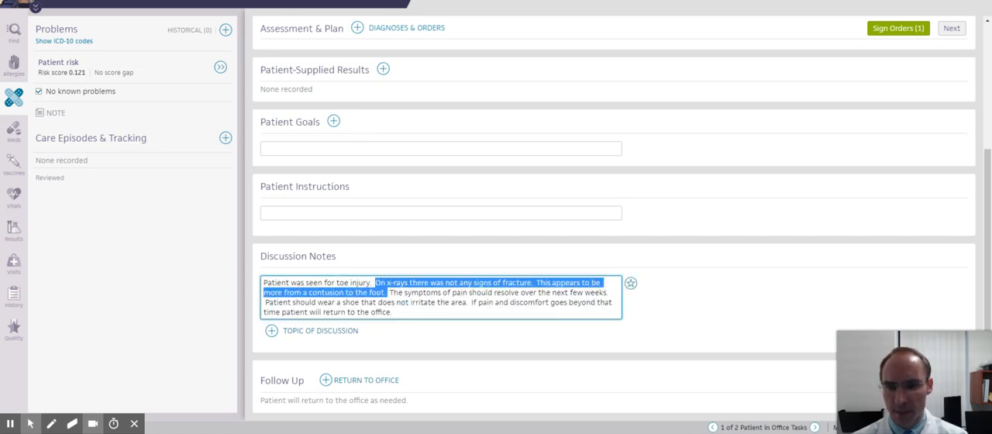
{"action": "key", "text": "BackSpace"}
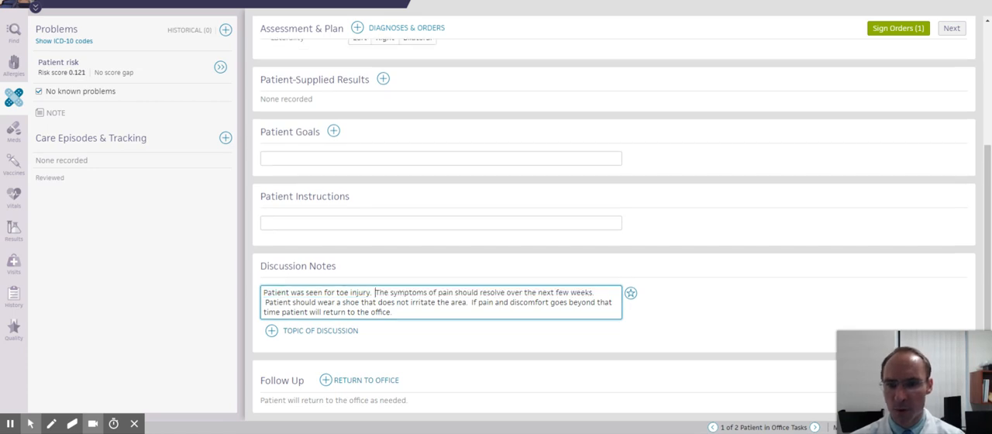
- Replace "weeks" in the Discussion Notes with "months and new nail should grow out under the older nail"
{"action": "double_click", "coordinate": [582, 293]}
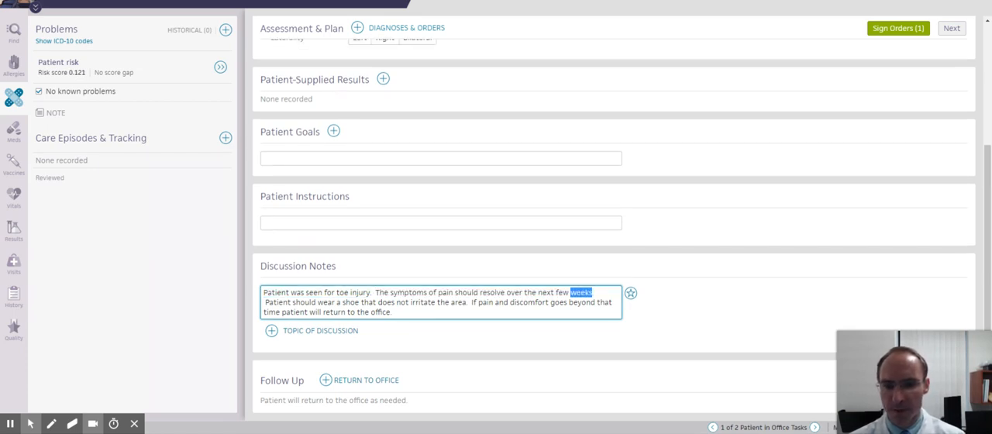
{"action": "type", "text": "months and new na"}
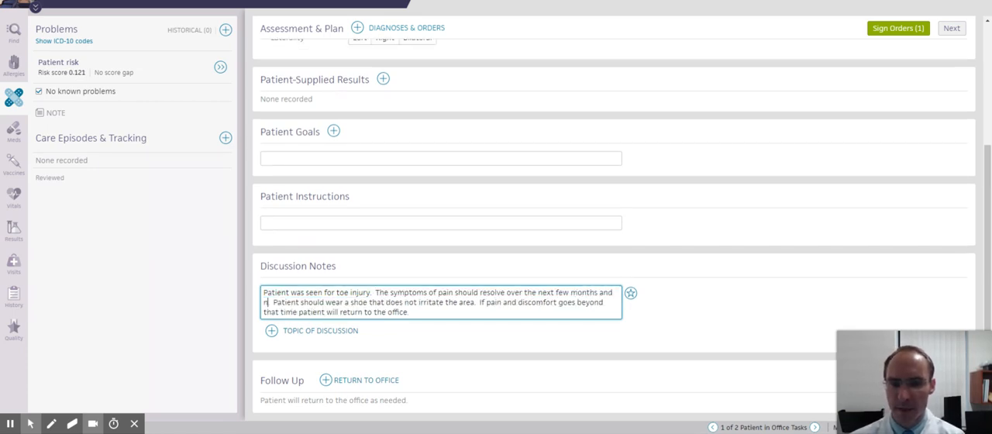
{"action": "type", "text": "il should s"}
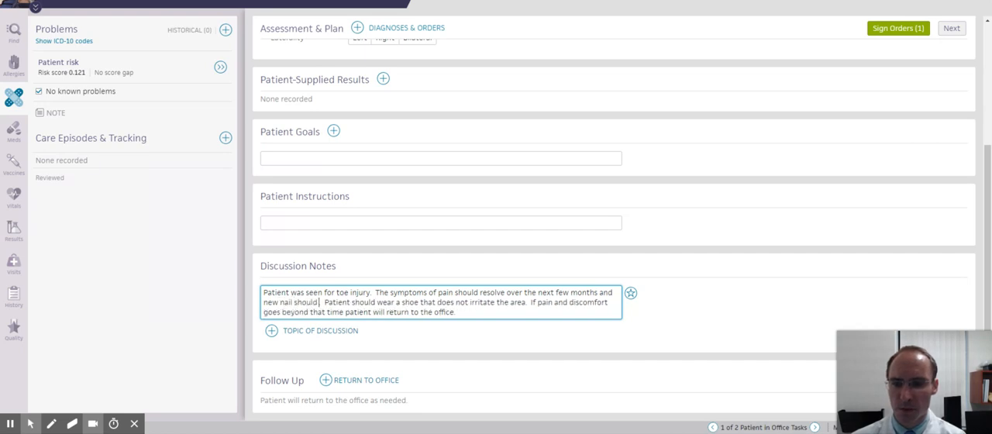
{"action": "key", "text": "BackSpace"}
{"action": "type", "text": "gro"}
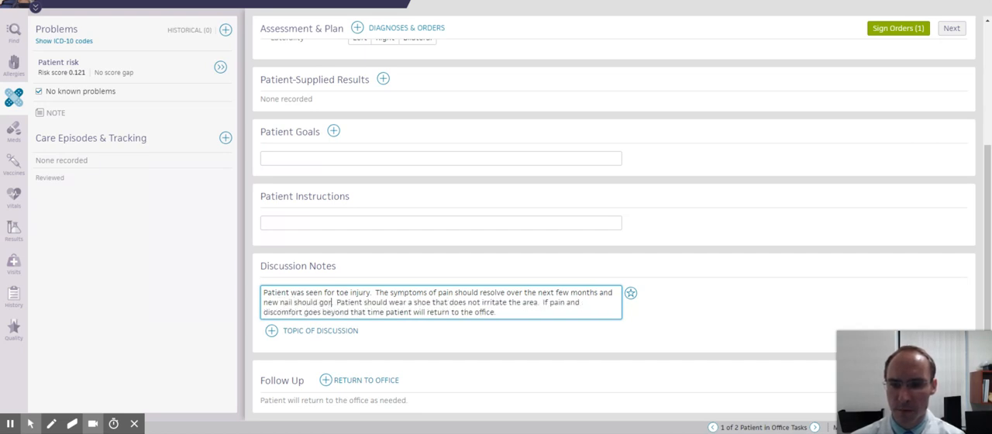
{"action": "type", "text": "w out under the ol"}
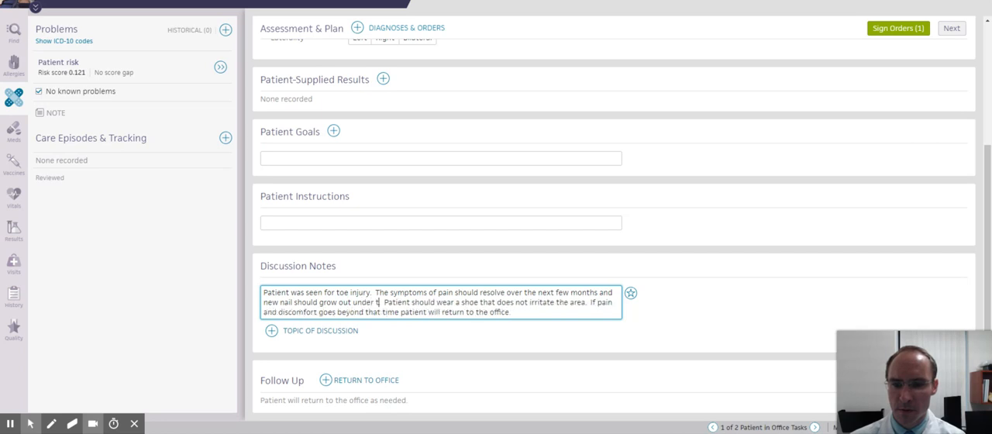
{"action": "type", "text": "der nail."}
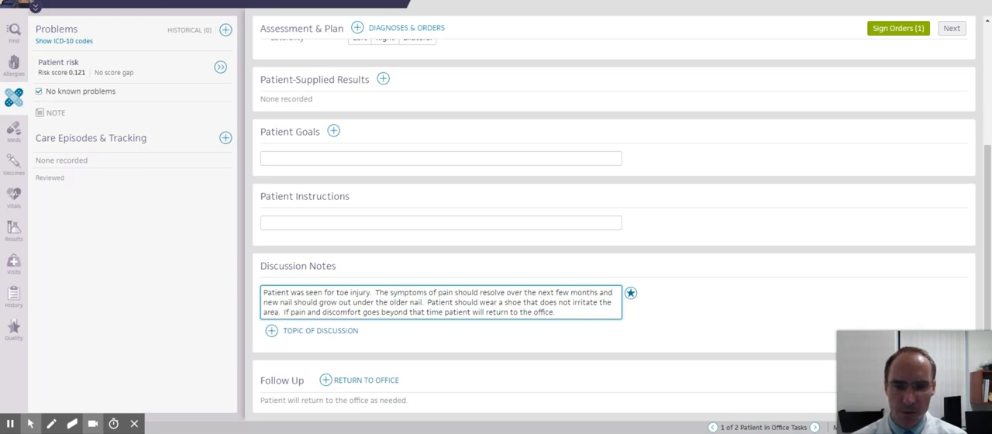
- Create a text macro from the Discussion Notes with the shortcut Subungual_Hematoma
{"action": "left_click", "coordinate": [630, 292]}
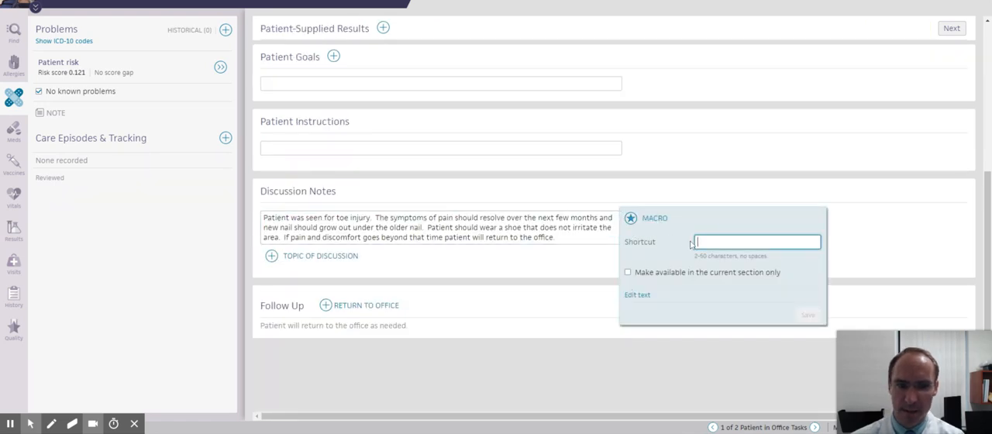
{"action": "type", "text": "Contusion_"}
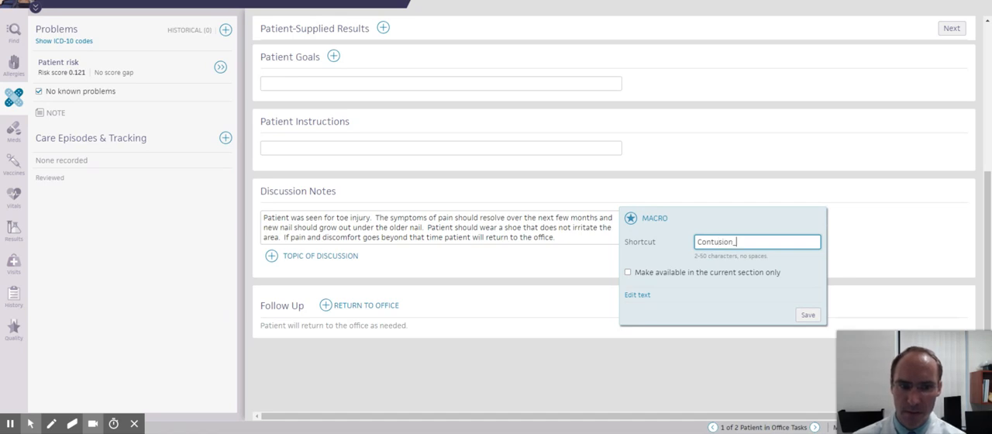
{"action": "type", "text": "n"}
{"action": "key", "text": "BackSpace"}
{"action": "key", "text": "BackSpace"}
{"action": "key", "text": "BackSpace"}
{"action": "key", "text": "BackSpace"}
{"action": "key", "text": "BackSpace"}
{"action": "key", "text": "BackSpace"}
{"action": "key", "text": "BackSpace"}
{"action": "key", "text": "BackSpace"}
{"action": "key", "text": "BackSpace"}
{"action": "type", "text": "Subungua"}
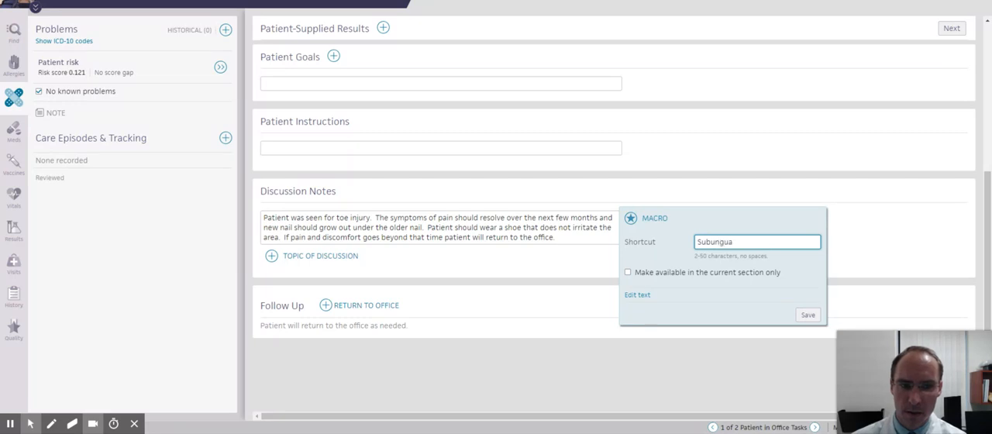
{"action": "type", "text": "l_H"}
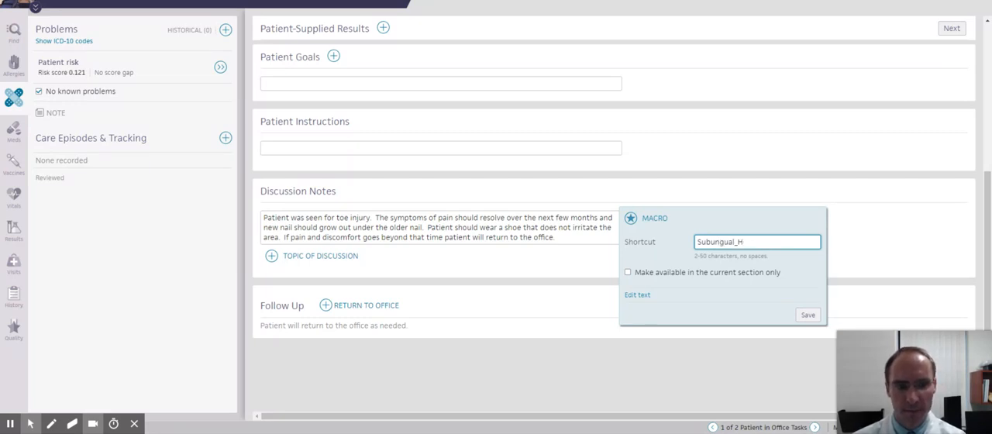
{"action": "type", "text": "eomatomamatoma"}
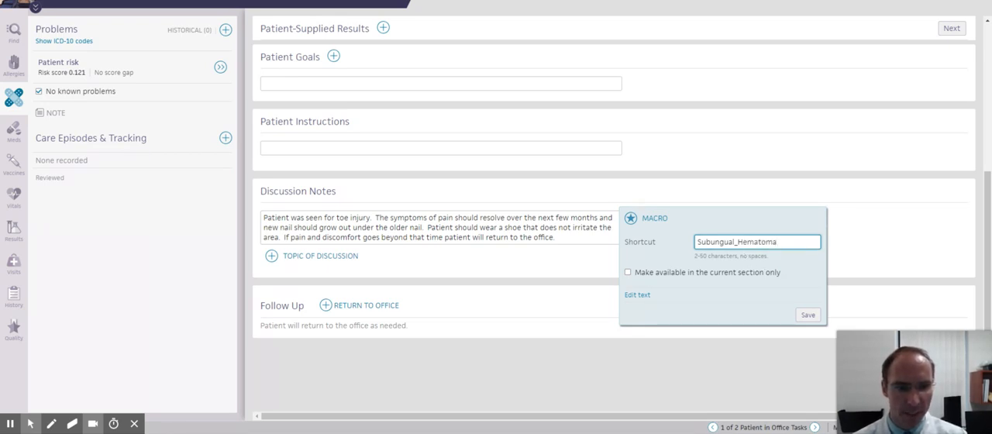
- Make the macro available in the current section only, review its text, and save it
{"action": "left_click", "coordinate": [629, 273]}
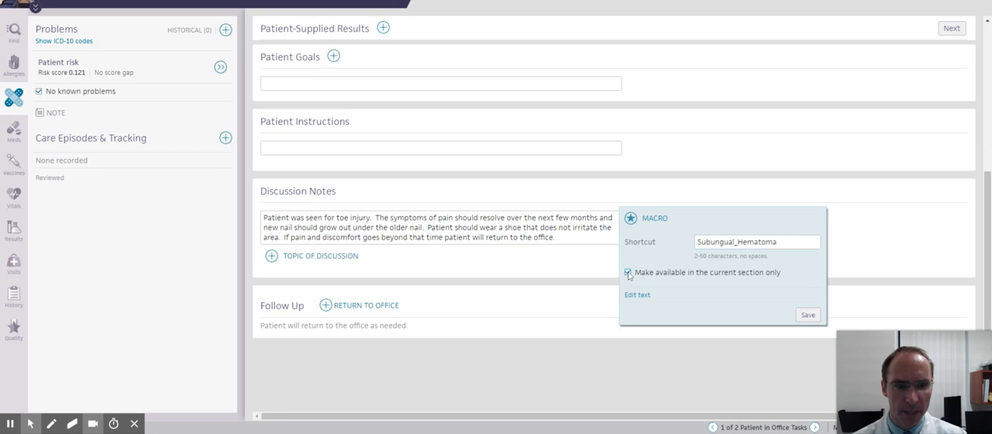
{"action": "left_click", "coordinate": [638, 296]}
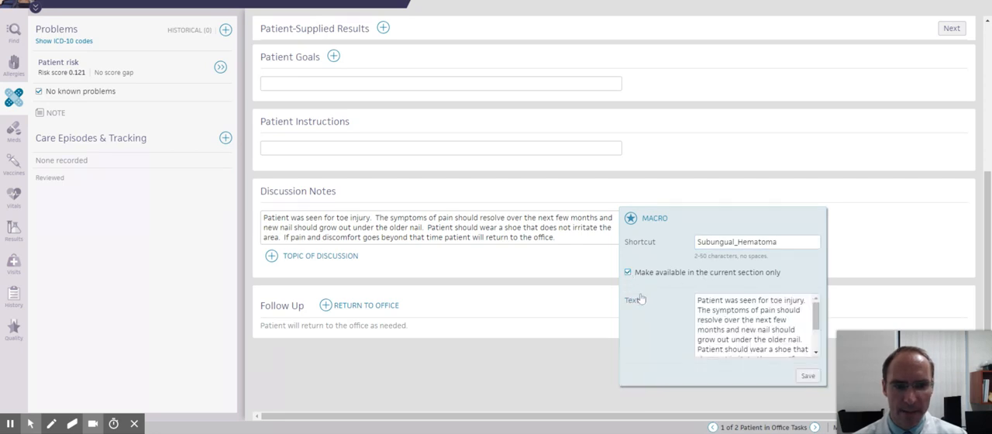
{"action": "scroll", "coordinate": [756, 326], "scroll_direction": "down", "scroll_amount": 2}
{"action": "scroll", "coordinate": [756, 325], "scroll_direction": "up", "scroll_amount": 2}
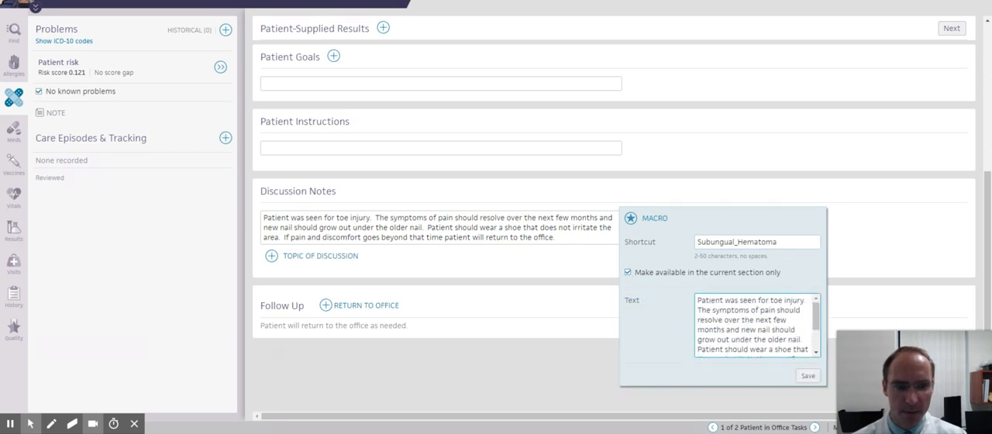
{"action": "left_click", "coordinate": [809, 376]}
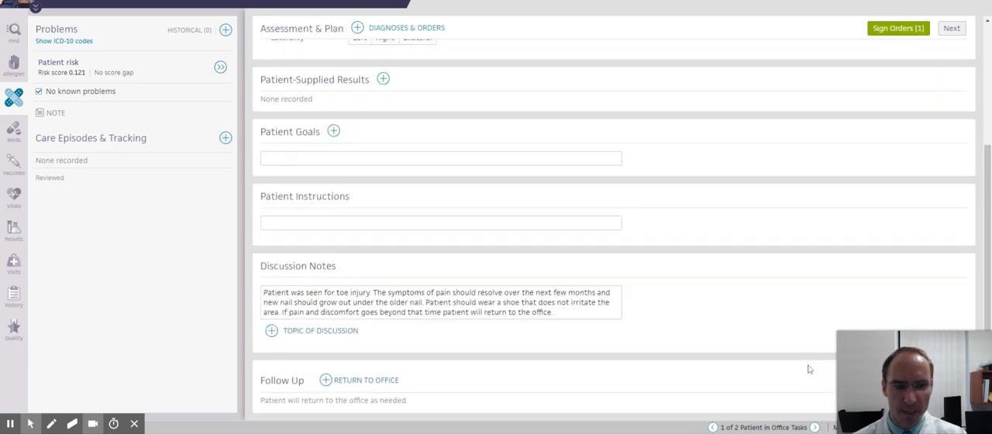
- Test the macro lookup with ".sub" on a new line of the Discussion Notes and remove the test text
{"action": "left_click", "coordinate": [536, 304]}
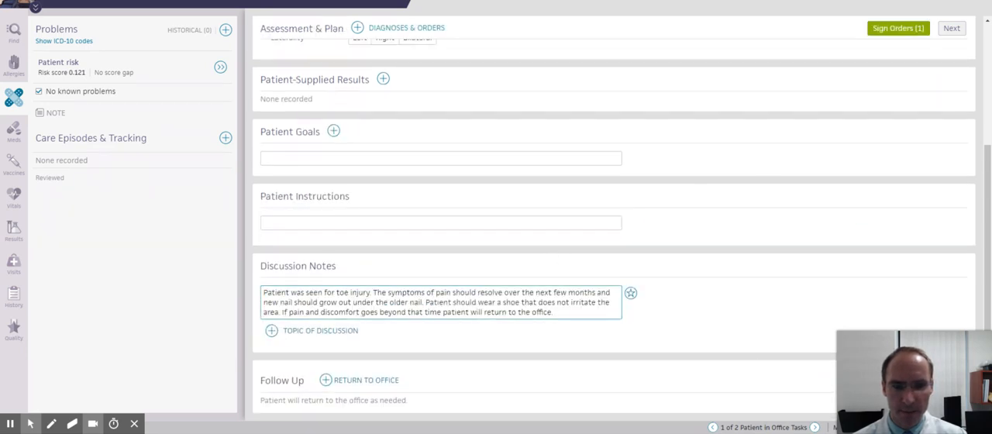
{"action": "key", "text": "Return"}
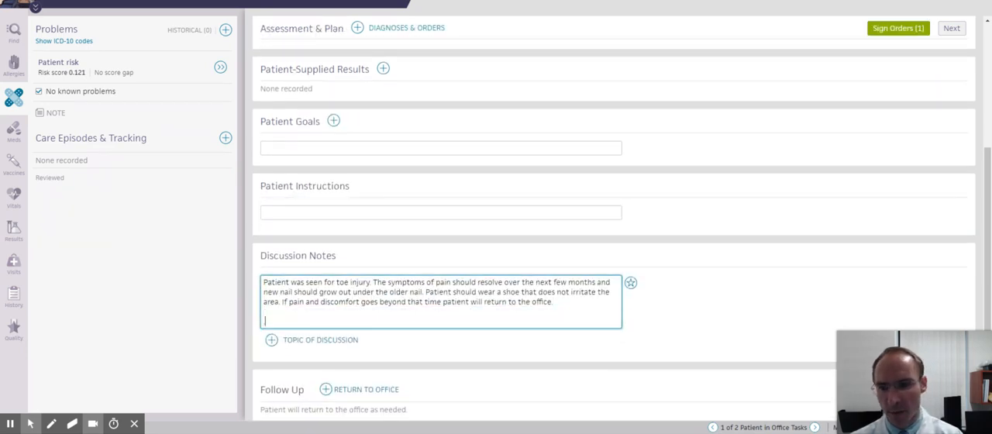
{"action": "type", "text": "sub"}
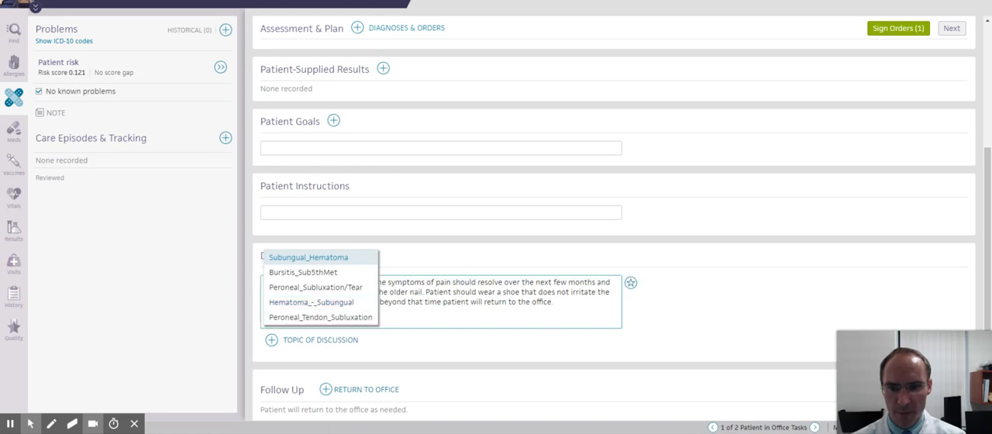
{"action": "left_click", "coordinate": [422, 293]}
{"action": "left_click_drag", "start_coordinate": [279, 322], "coordinate": [259, 313]}
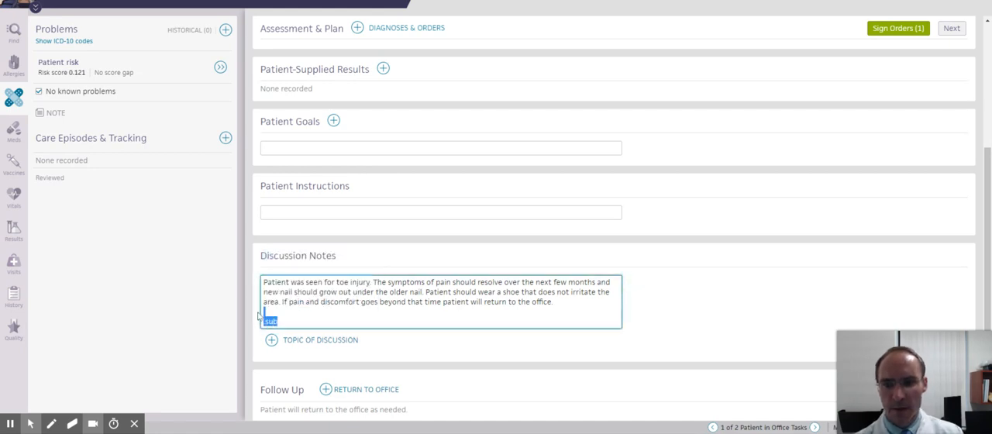
{"action": "key", "text": "BackSpace"}
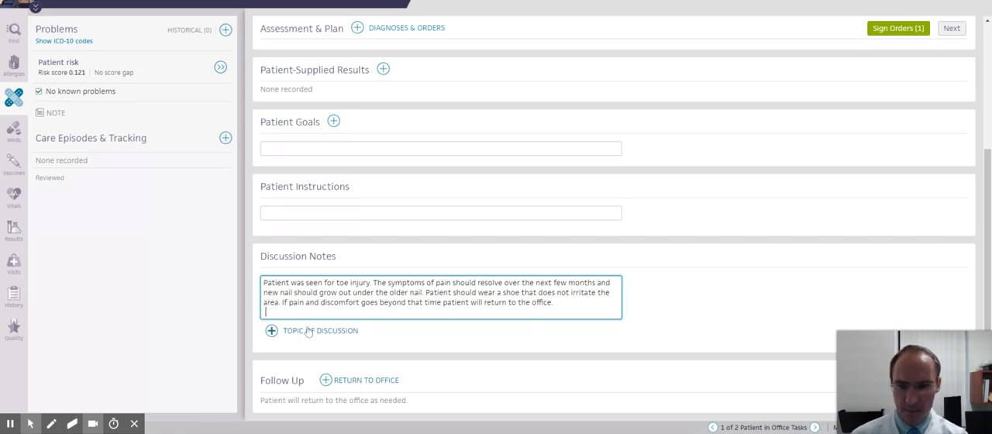
{"action": "key", "text": "BackSpace"}
{"action": "scroll", "coordinate": [606, 147], "scroll_direction": "up", "scroll_amount": 1}
{"action": "scroll", "coordinate": [666, 139], "scroll_direction": "down", "scroll_amount": 2}
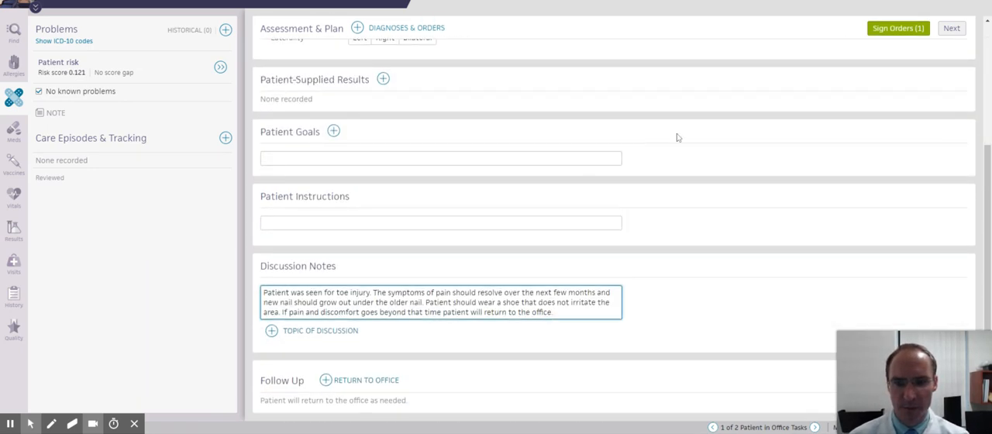
- Sign the pending order and add a New Detailed Consult (athena) letter to the preferred doctor
{"action": "left_click", "coordinate": [893, 31]}
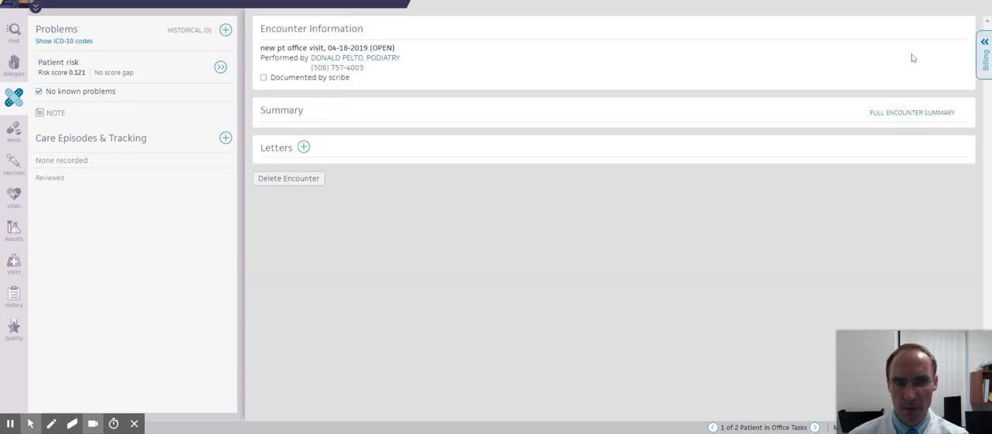
{"action": "scroll", "coordinate": [530, 225], "scroll_direction": "down", "scroll_amount": 1}
{"action": "left_click", "coordinate": [305, 344]}
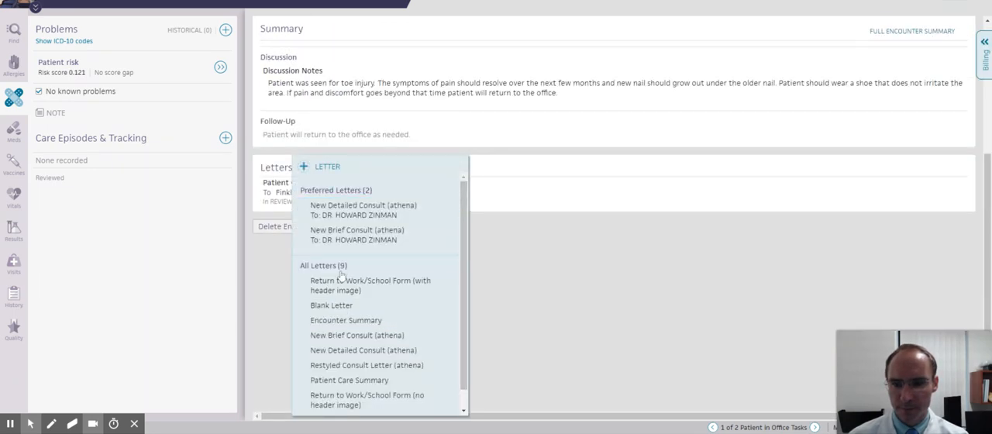
{"action": "left_click", "coordinate": [334, 212]}
{"action": "left_click", "coordinate": [552, 265]}
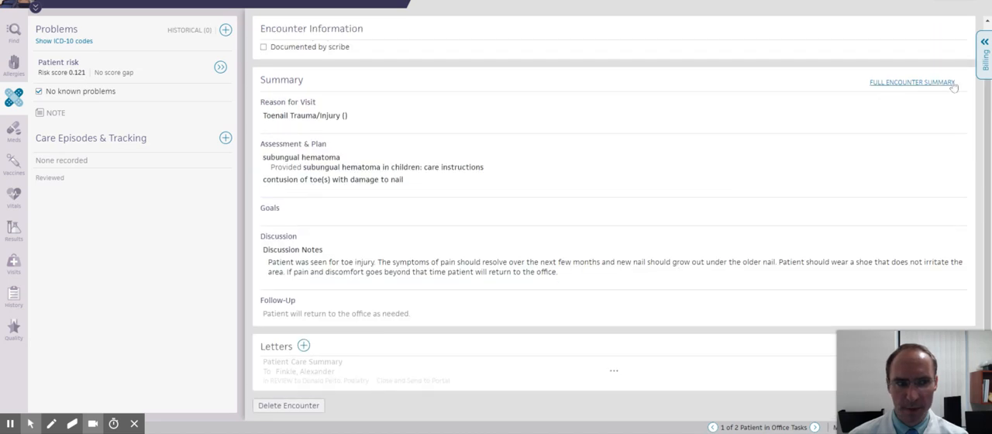
- Set the visit's E&M billing procedure code to 99203, New Patient Office Visit, Level 3
{"action": "left_click", "coordinate": [985, 59]}
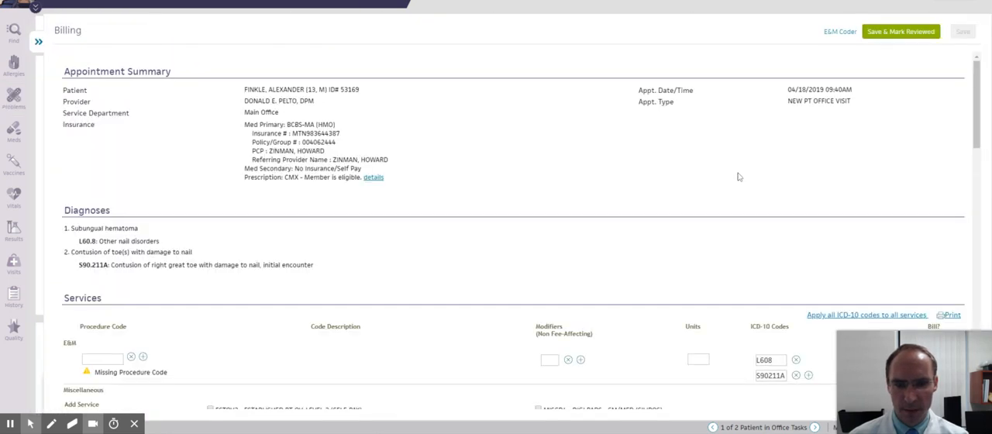
{"action": "scroll", "coordinate": [739, 177], "scroll_direction": "down", "scroll_amount": 3}
{"action": "left_click", "coordinate": [98, 152]}
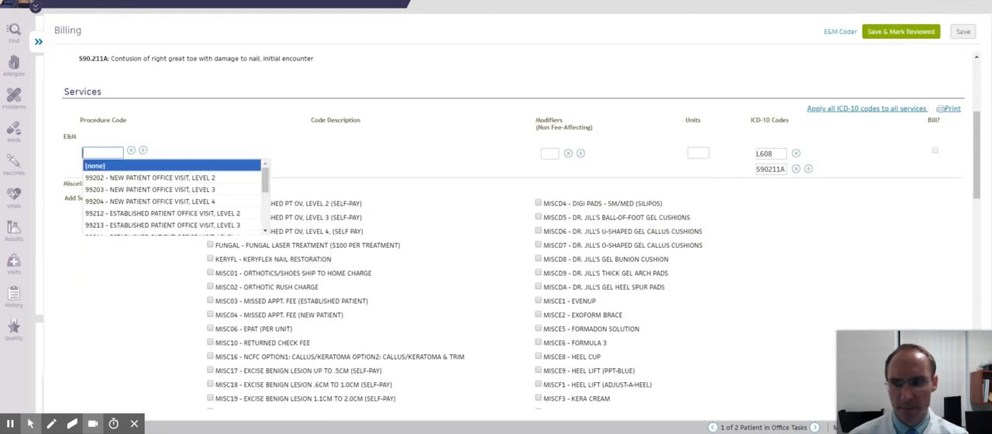
{"action": "key", "text": "Down"}
{"action": "key", "text": "Down"}
{"action": "key", "text": "Return"}
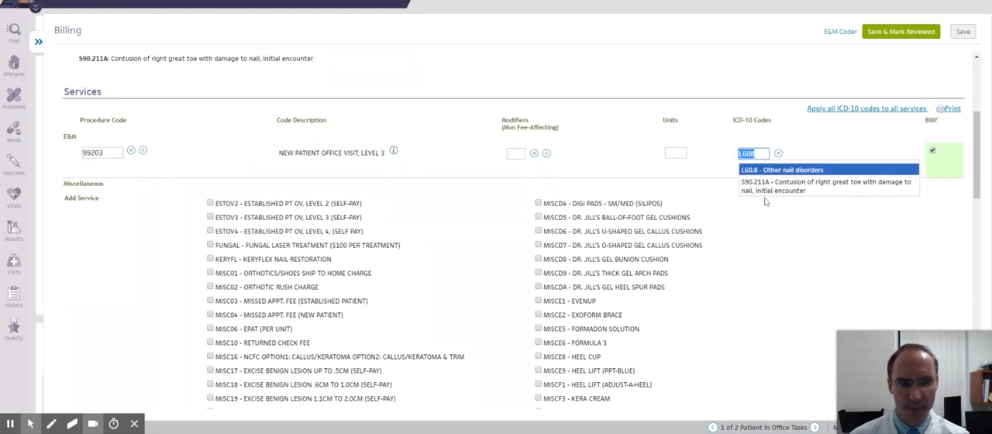
- Assign only ICD-10 code S90.211A to the 99203 service, save the billing entry, and return to the encounter summary
{"action": "left_click", "coordinate": [768, 188]}
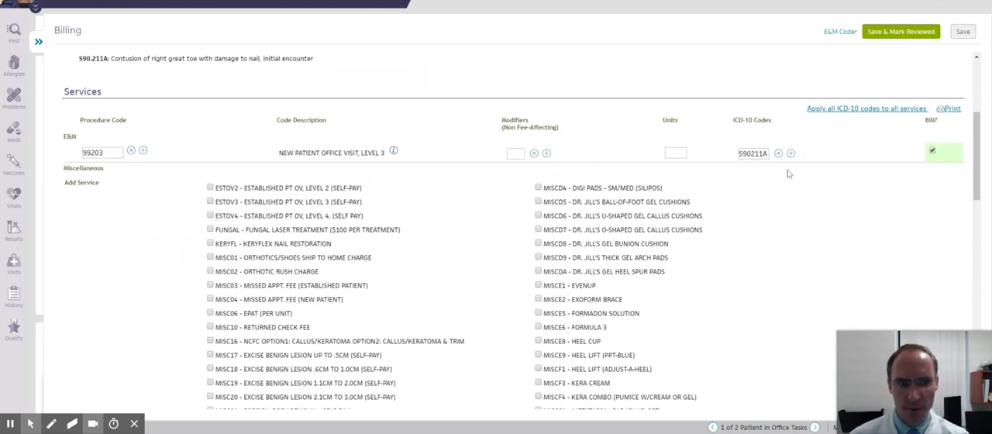
{"action": "left_click", "coordinate": [962, 32]}
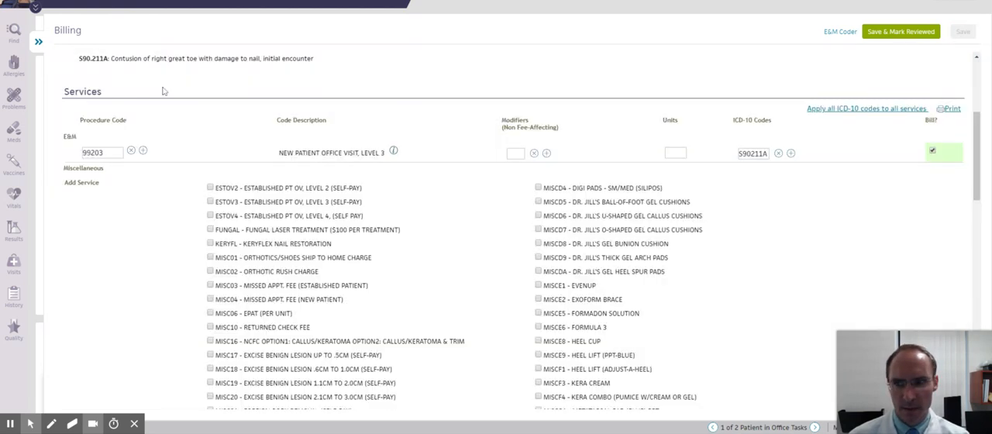
{"action": "left_click", "coordinate": [38, 41]}
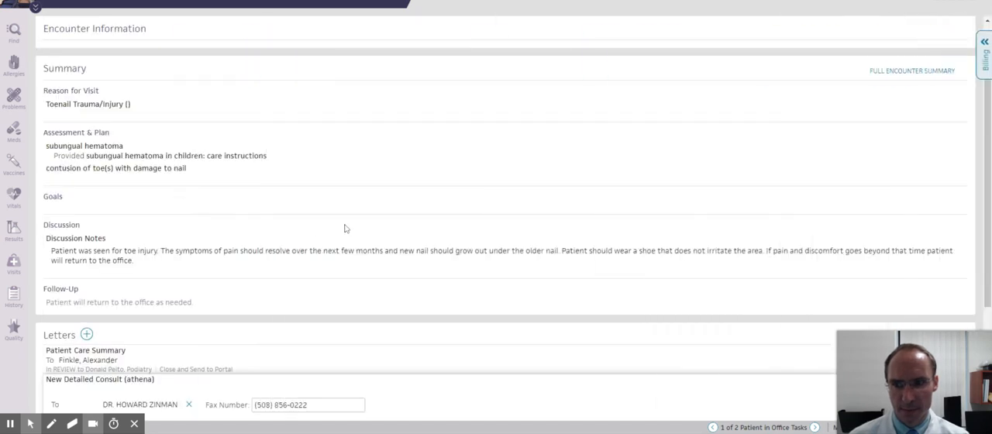